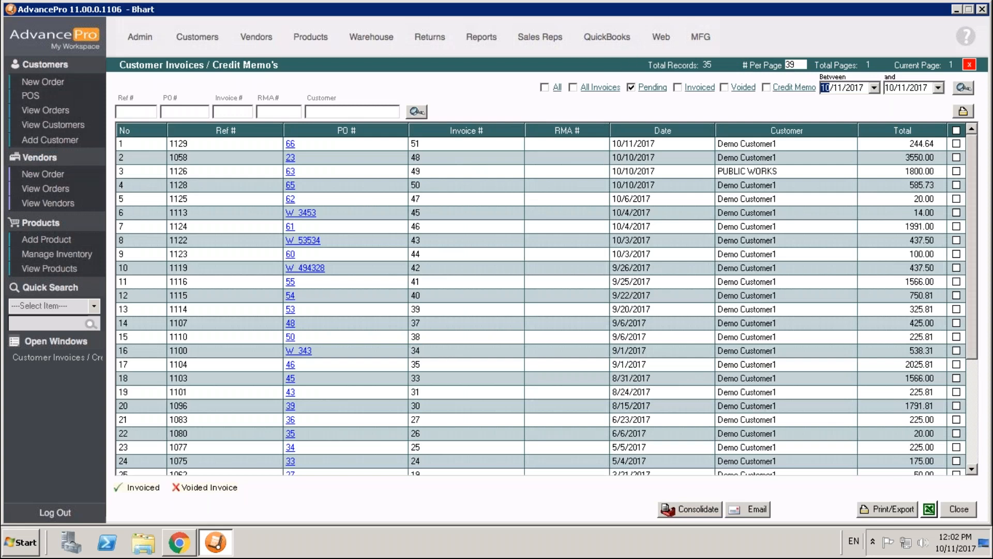
Step: Open the pending customer invoice dated 10/11/2017, preview its printed layout, and close the preview
{"action": "left_click", "coordinate": [288, 145]}
{"action": "double_click", "coordinate": [289, 145]}
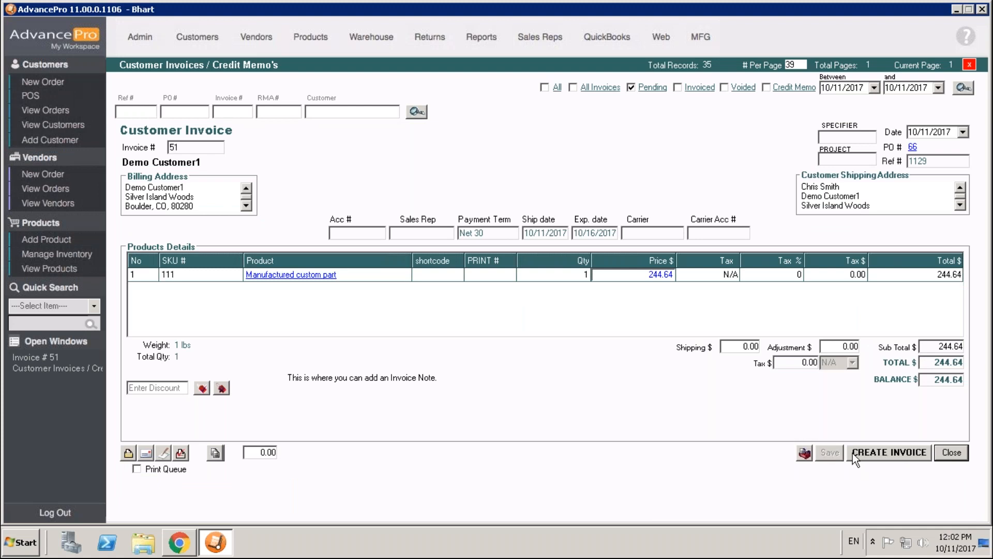
{"action": "left_click", "coordinate": [181, 454]}
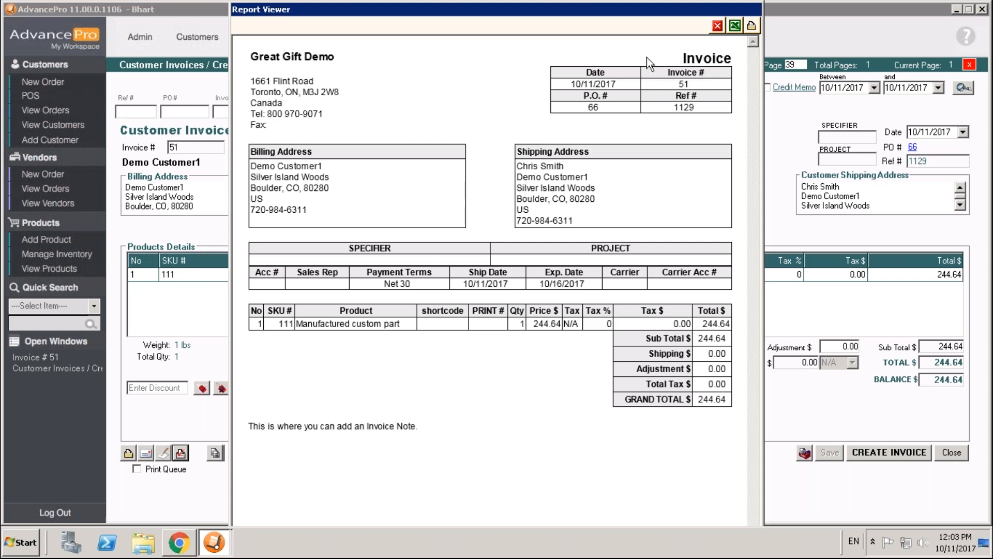
{"action": "left_click", "coordinate": [717, 25]}
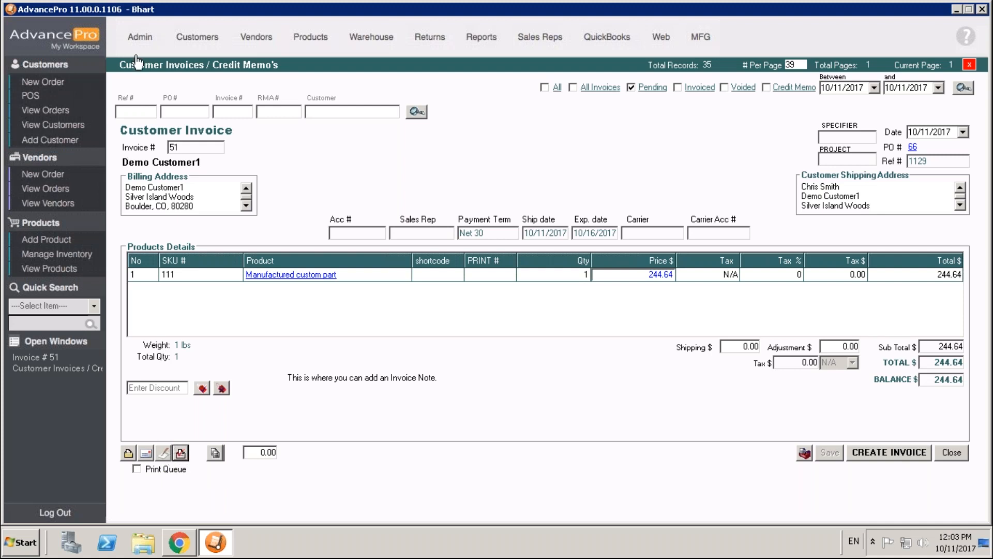
Step: Open the printing settings within the site settings, looking over the product custom fields on the way
{"action": "left_click", "coordinate": [138, 38]}
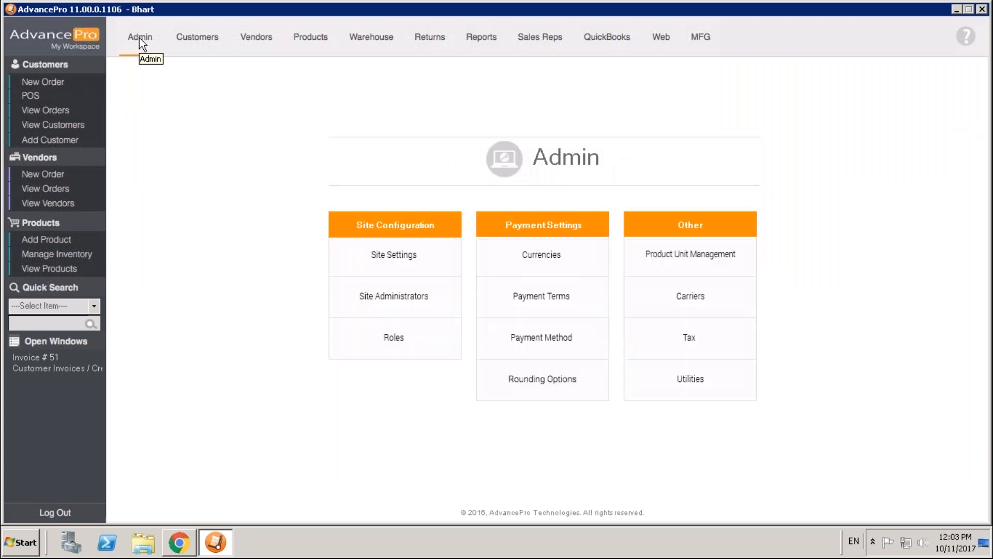
{"action": "left_click", "coordinate": [385, 264]}
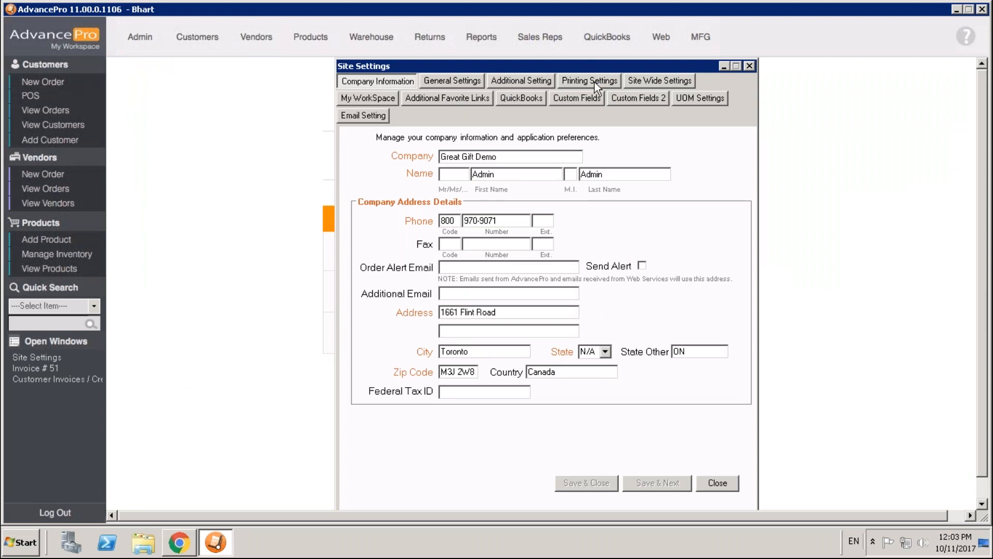
{"action": "left_click", "coordinate": [566, 100]}
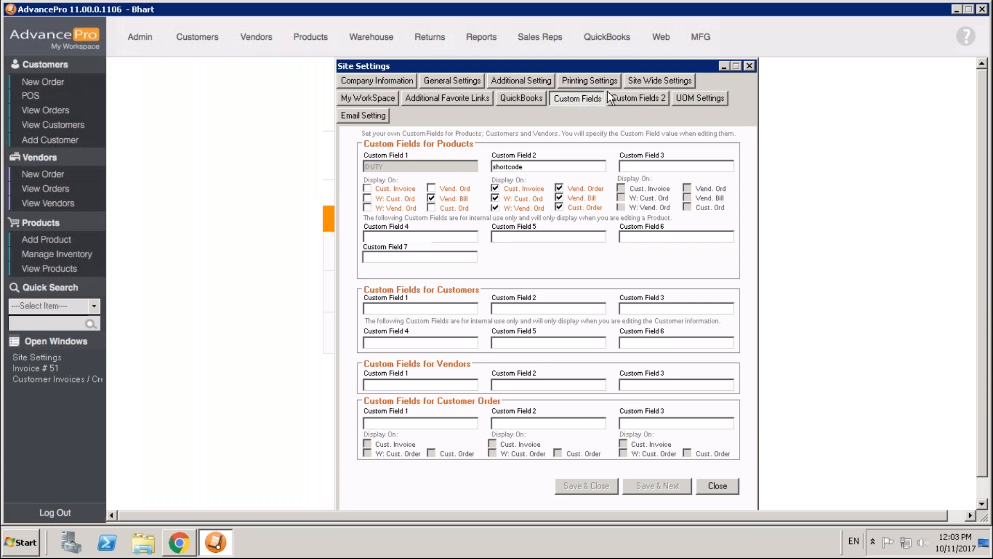
{"action": "left_click", "coordinate": [584, 82]}
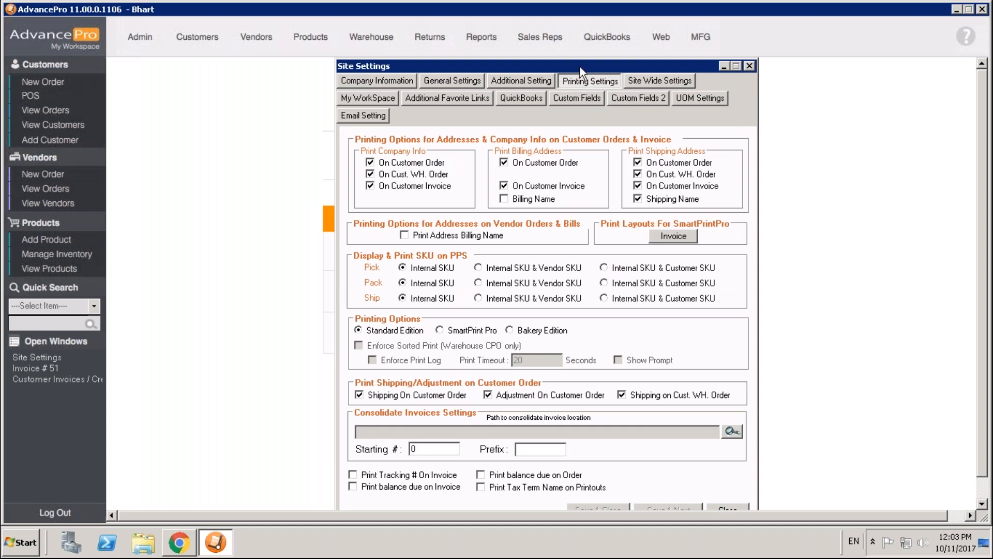
{"action": "scroll", "coordinate": [575, 83], "scroll_direction": "down", "scroll_amount": 1}
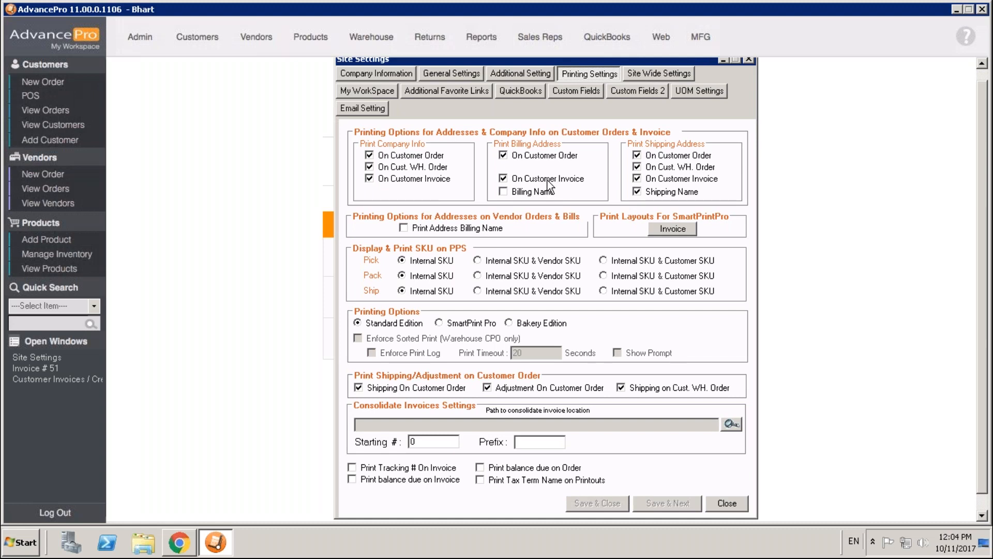
Step: Open the SmartPrintPro invoice layout and try to save it after toggling the Sales Rep display option
{"action": "left_click", "coordinate": [667, 231]}
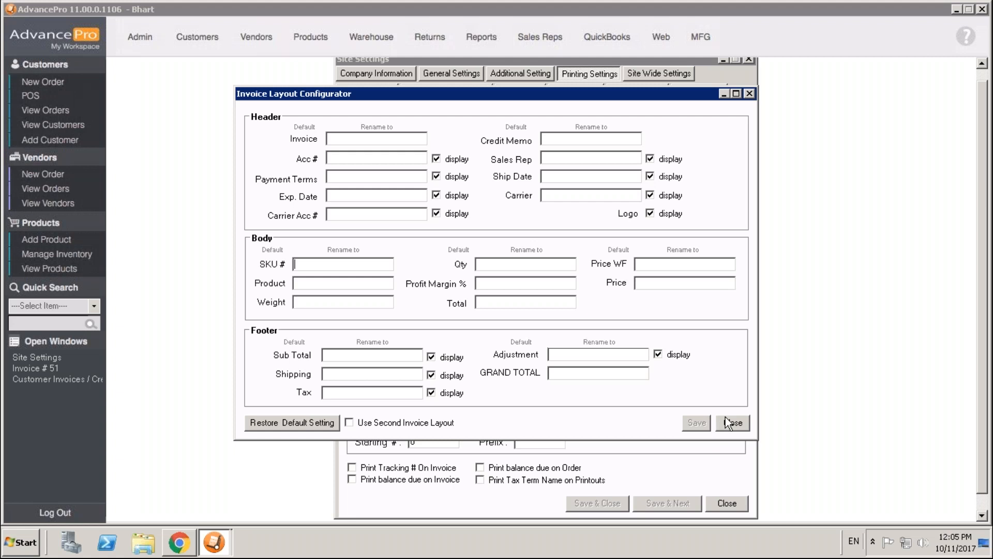
{"action": "left_click", "coordinate": [650, 160]}
{"action": "left_click", "coordinate": [702, 423]}
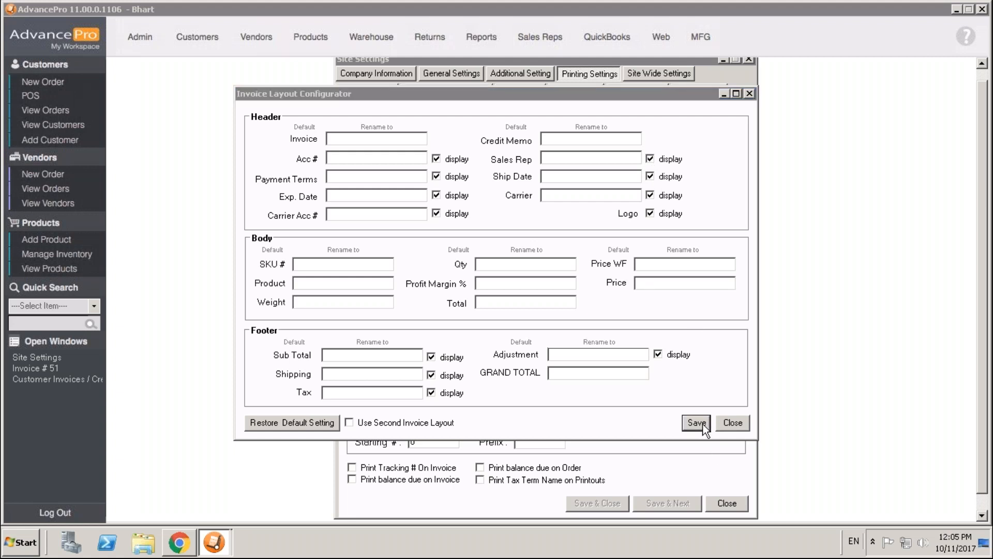
{"action": "left_click", "coordinate": [609, 315]}
Step: Close the invoice layout configurator without creating a custom invoice template
{"action": "left_click", "coordinate": [733, 424]}
{"action": "left_click", "coordinate": [541, 317]}
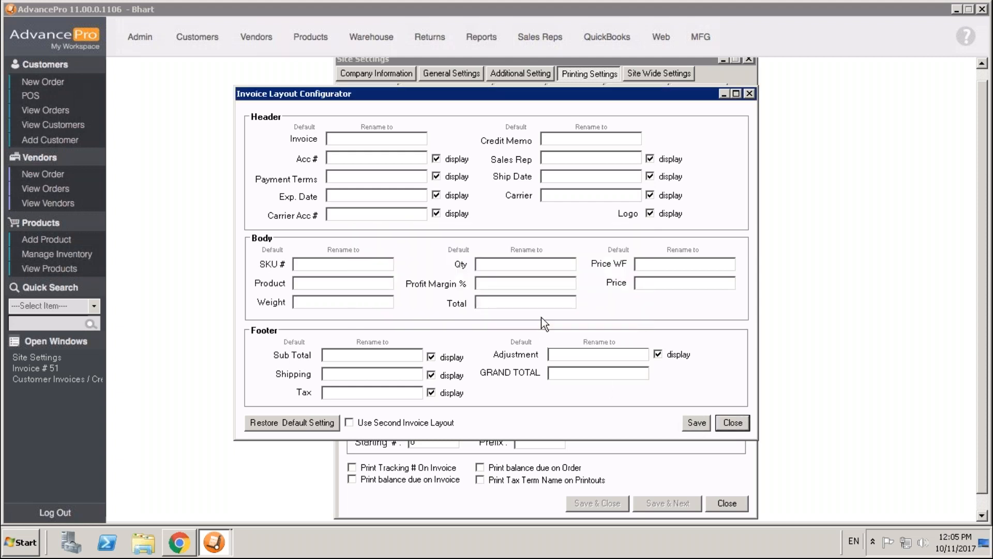
{"action": "left_click", "coordinate": [735, 424]}
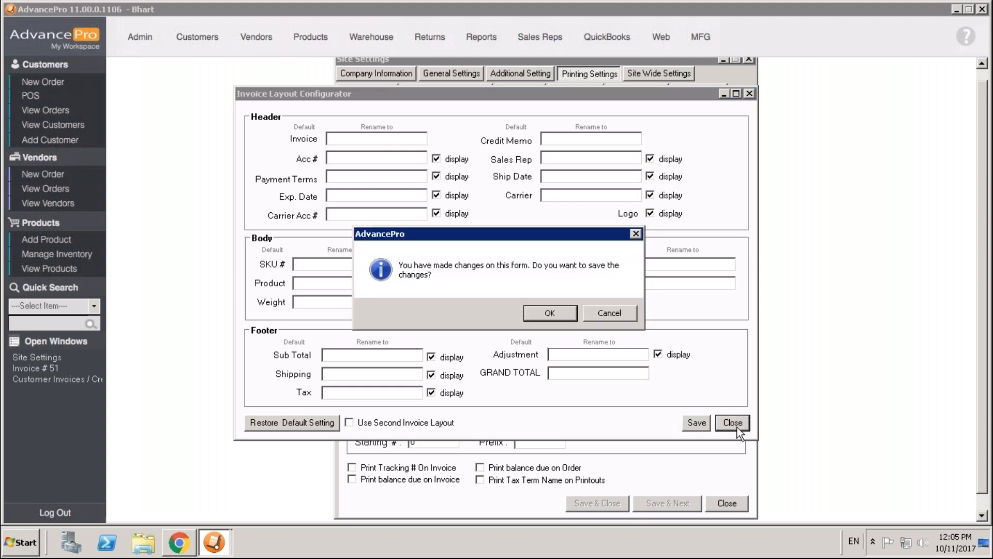
{"action": "left_click", "coordinate": [538, 313]}
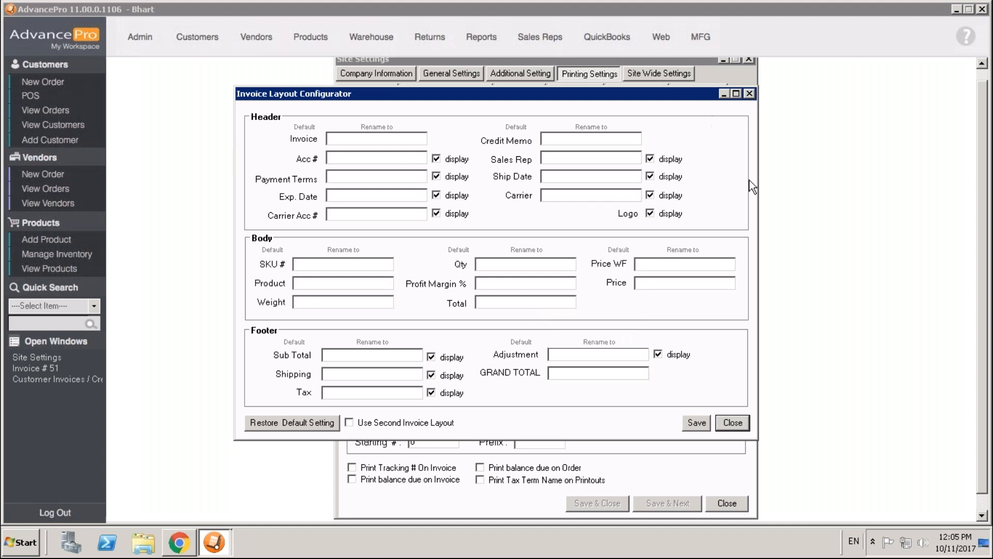
{"action": "left_click", "coordinate": [701, 423]}
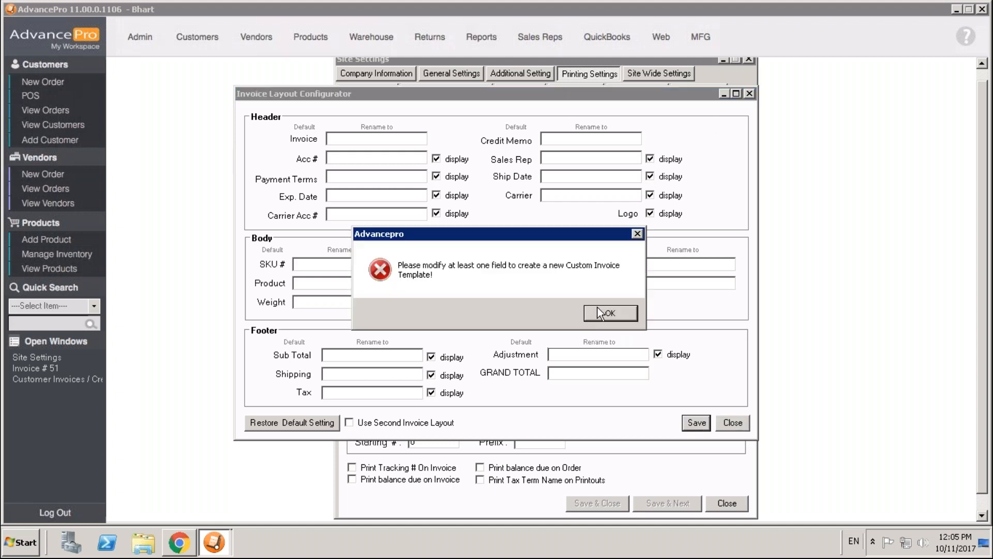
{"action": "left_click", "coordinate": [597, 313]}
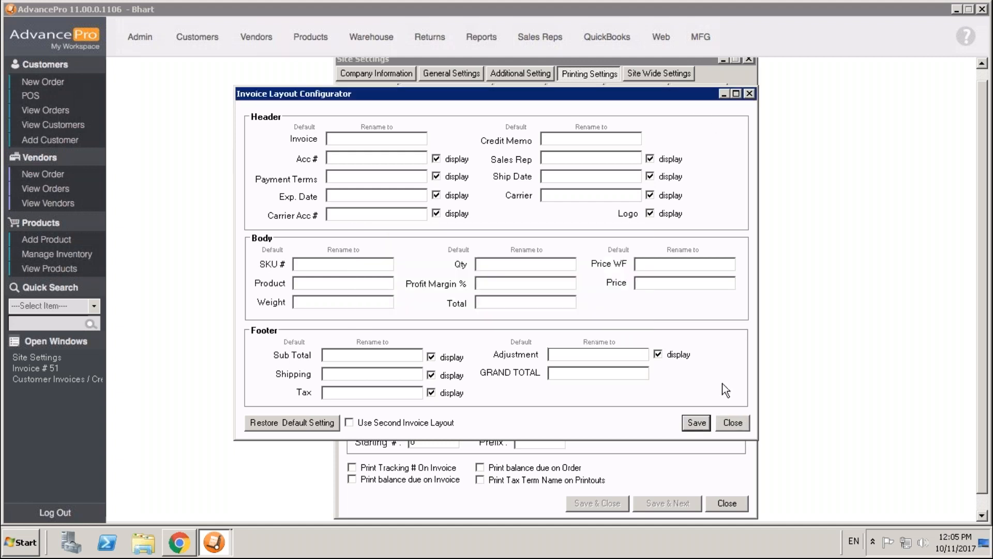
{"action": "left_click", "coordinate": [730, 423]}
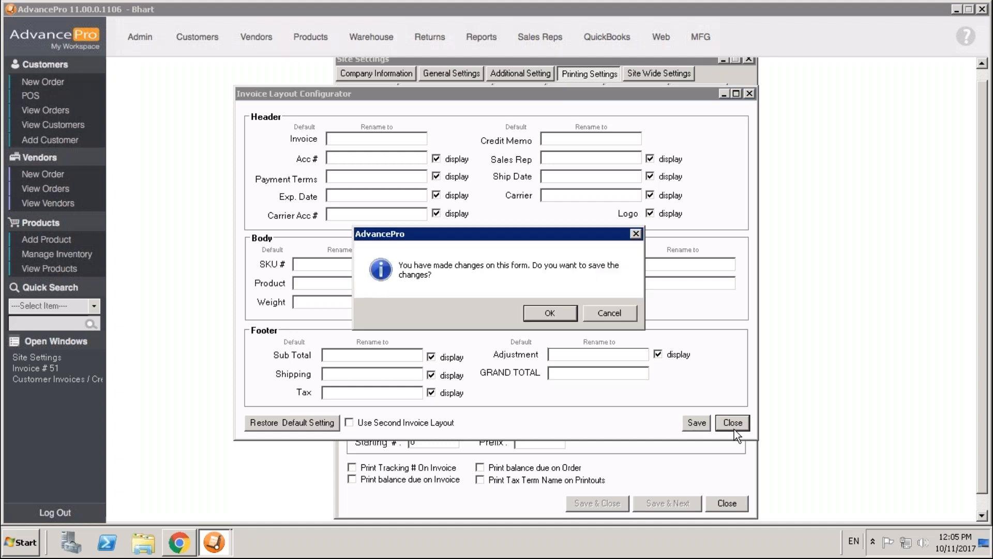
{"action": "left_click", "coordinate": [557, 312]}
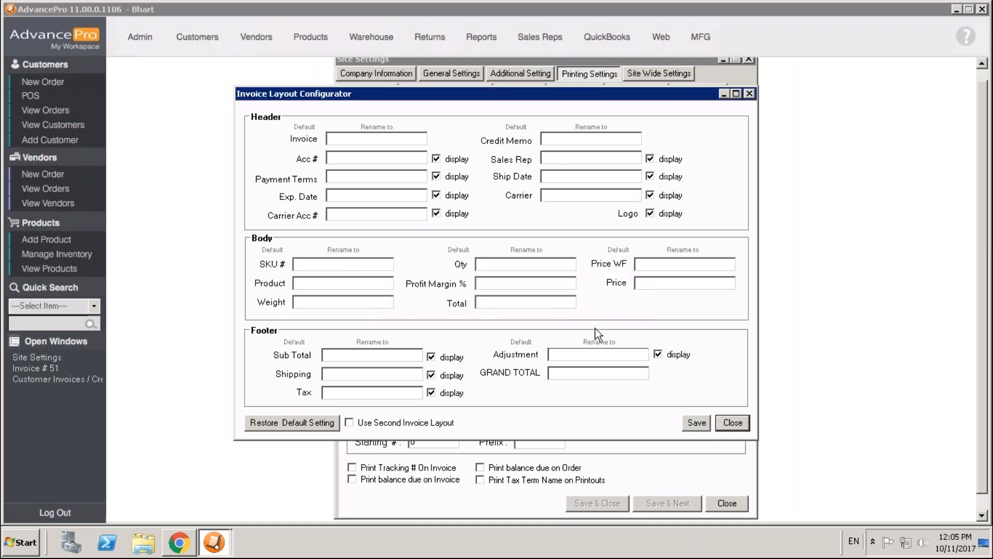
{"action": "left_click", "coordinate": [735, 424]}
{"action": "left_click", "coordinate": [543, 314]}
{"action": "left_click", "coordinate": [750, 94]}
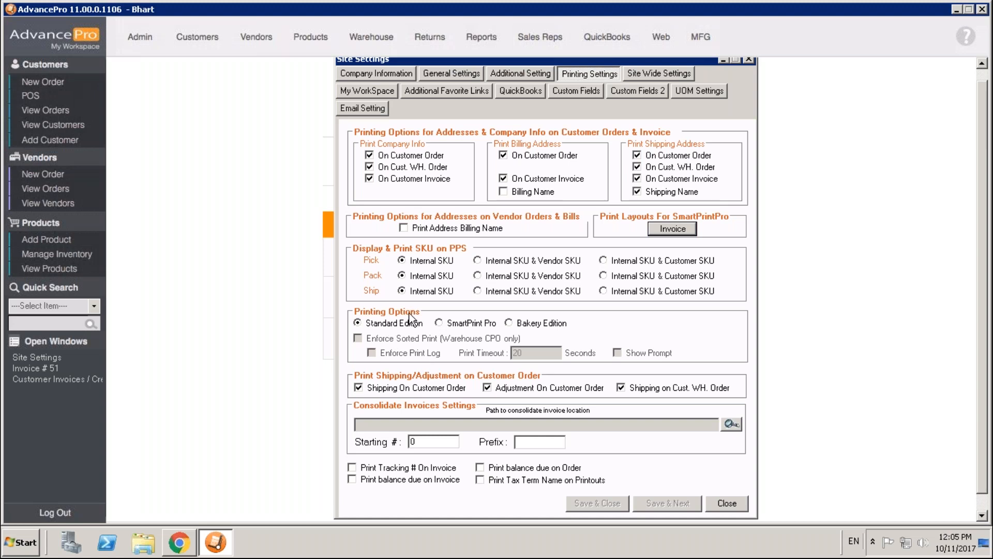
Step: Set the printing option to SmartPrint Pro and turn on printing the tracking number on invoices
{"action": "left_click", "coordinate": [462, 323]}
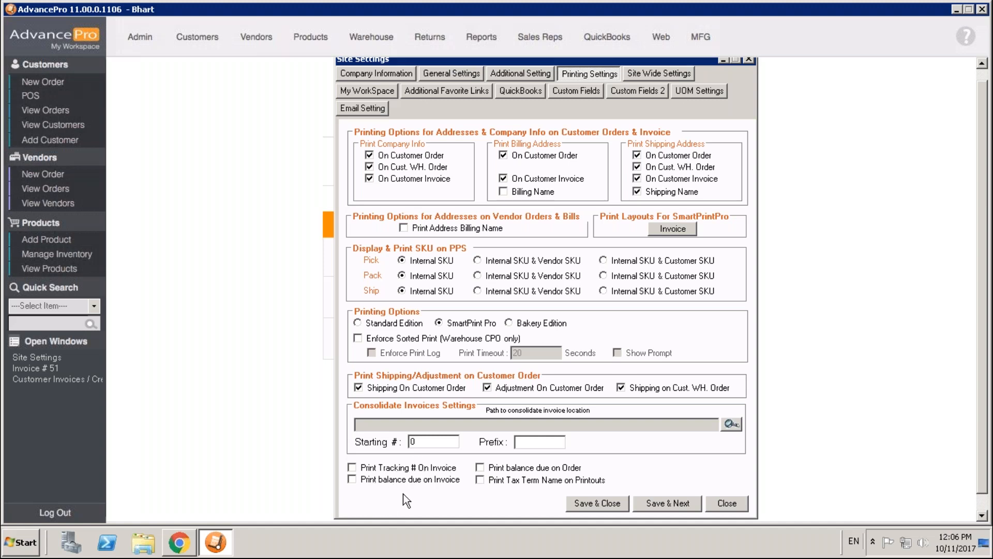
{"action": "left_click", "coordinate": [419, 467]}
Step: Check the Invoice Note in the general settings and close the site settings, saving the printing changes
{"action": "left_click", "coordinate": [445, 73]}
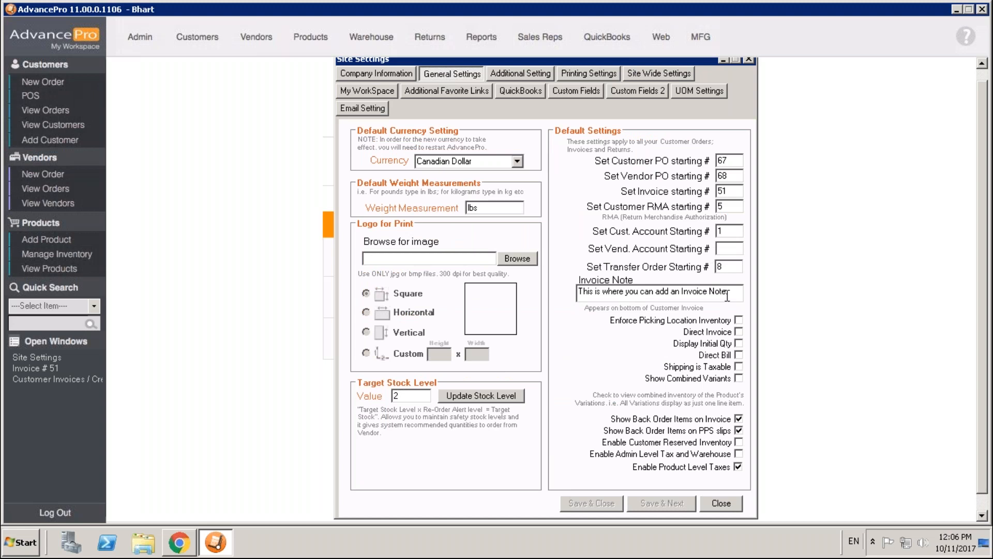
{"action": "left_click_drag", "start_coordinate": [733, 294], "coordinate": [549, 294]}
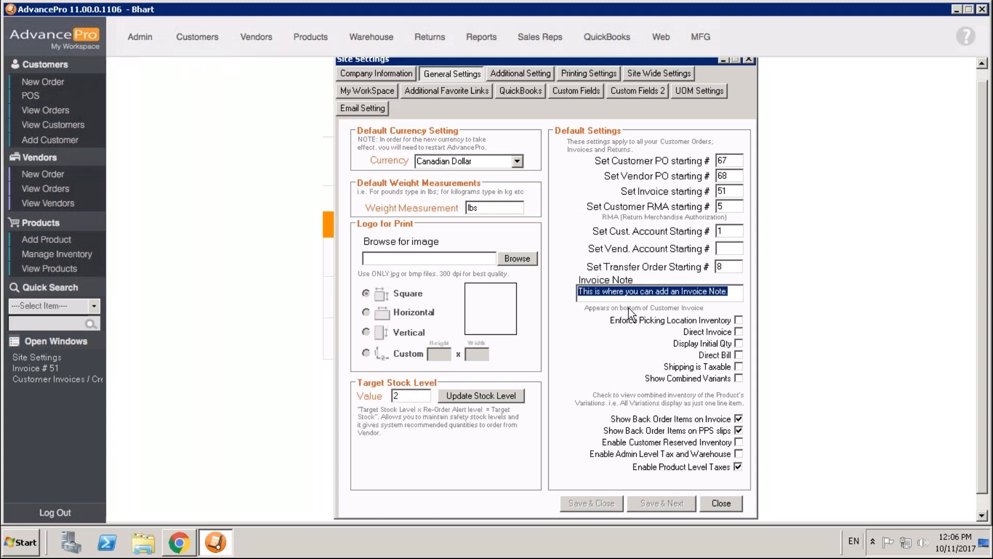
{"action": "left_click", "coordinate": [715, 504]}
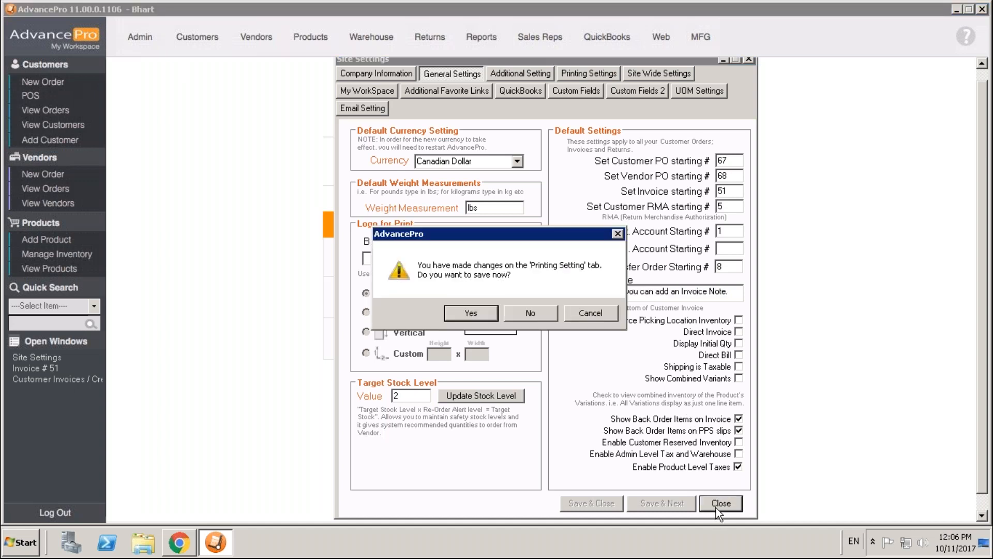
{"action": "left_click", "coordinate": [492, 311]}
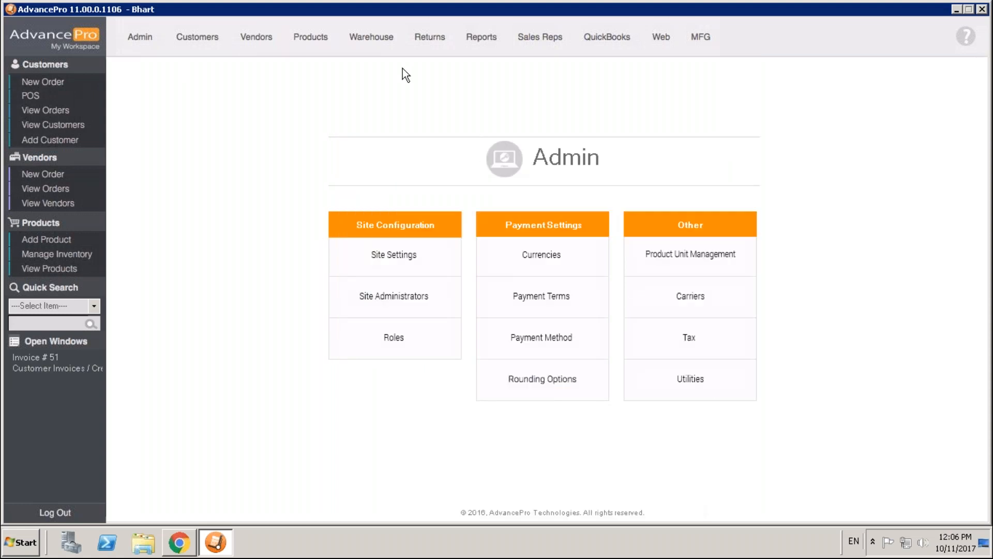
Step: Reopen the pending customer invoice dated 10/11/2017 from the invoice list and preview its printout with the saved settings
{"action": "left_click", "coordinate": [210, 33]}
{"action": "left_click", "coordinate": [430, 343]}
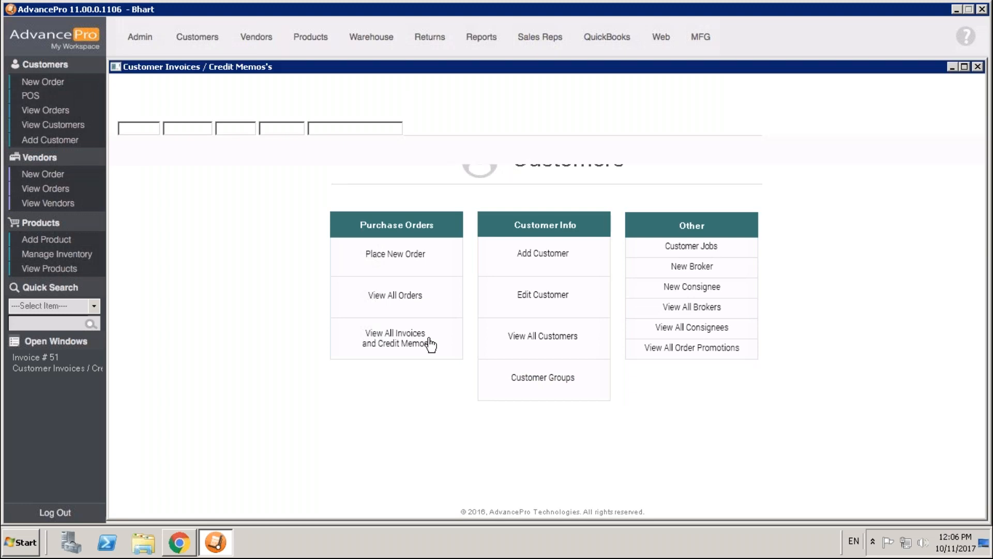
{"action": "double_click", "coordinate": [301, 145]}
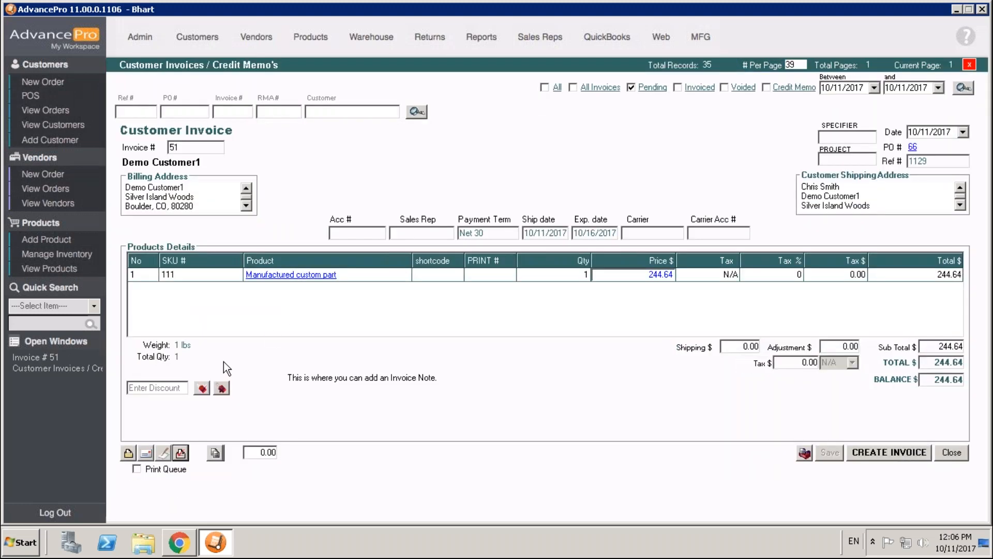
{"action": "left_click", "coordinate": [181, 452]}
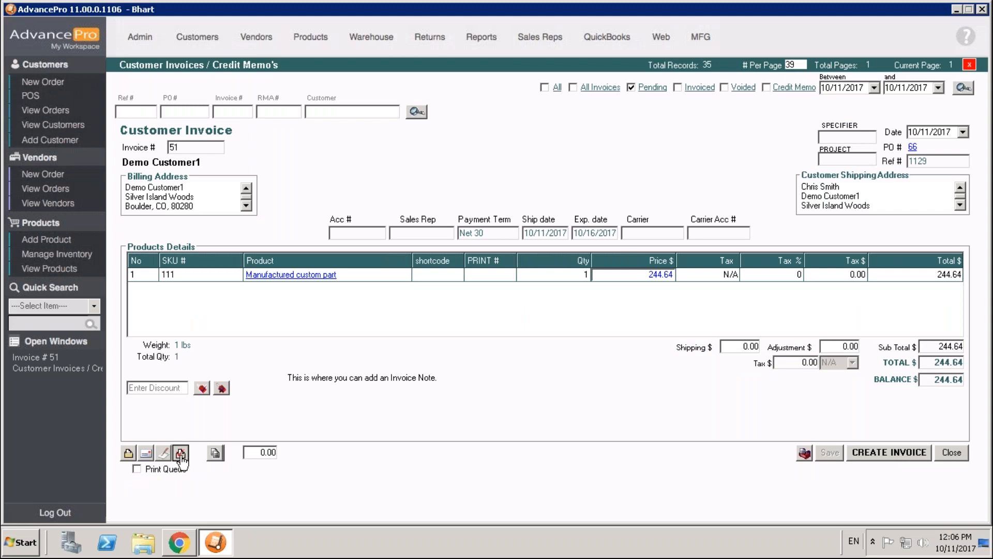